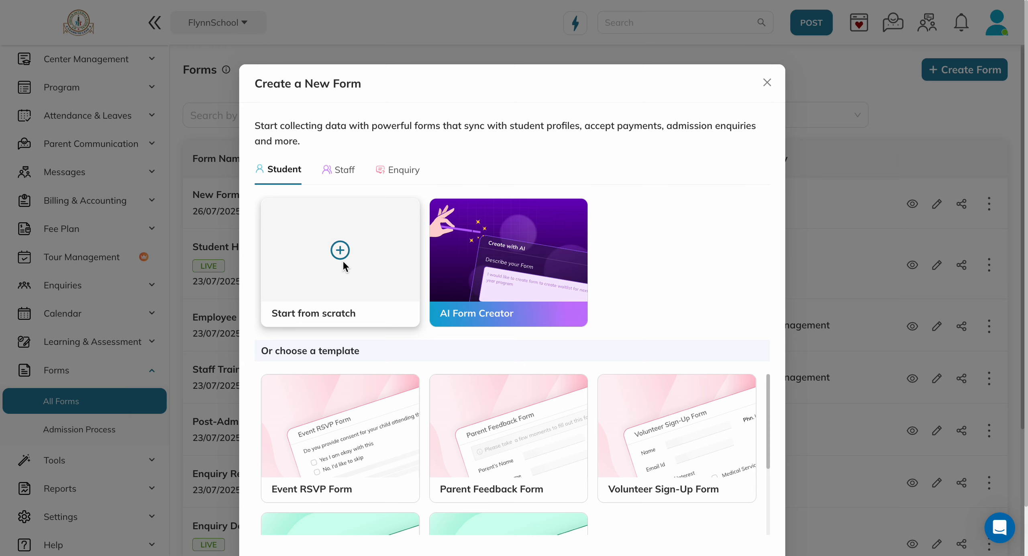
# - Create a new student form from scratch
pyautogui.click(341, 252)
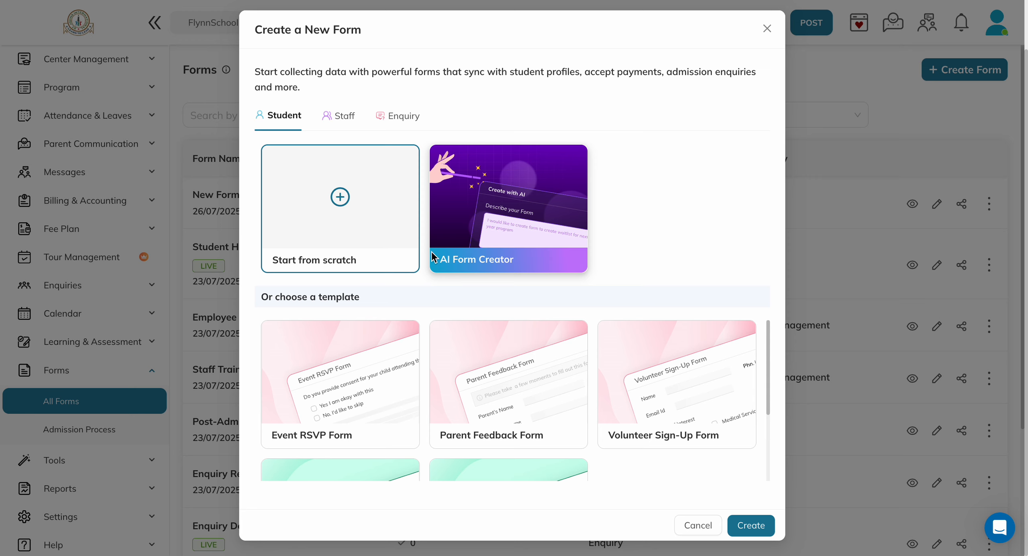
pyautogui.click(755, 526)
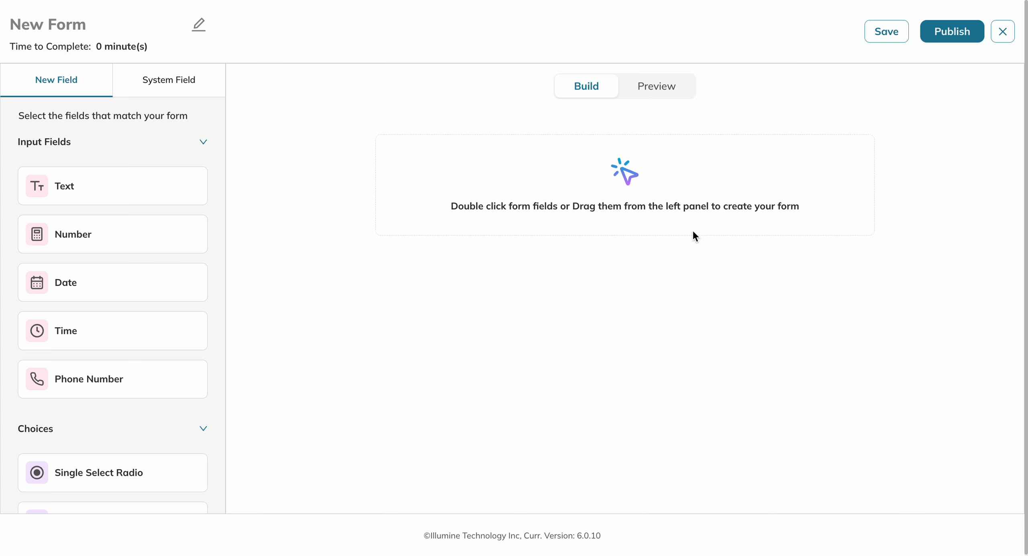
# - Add the student system fields Name, Gender and Birthday to the form in that order
pyautogui.click(139, 79)
pyautogui.click(75, 87)
pyautogui.click(157, 79)
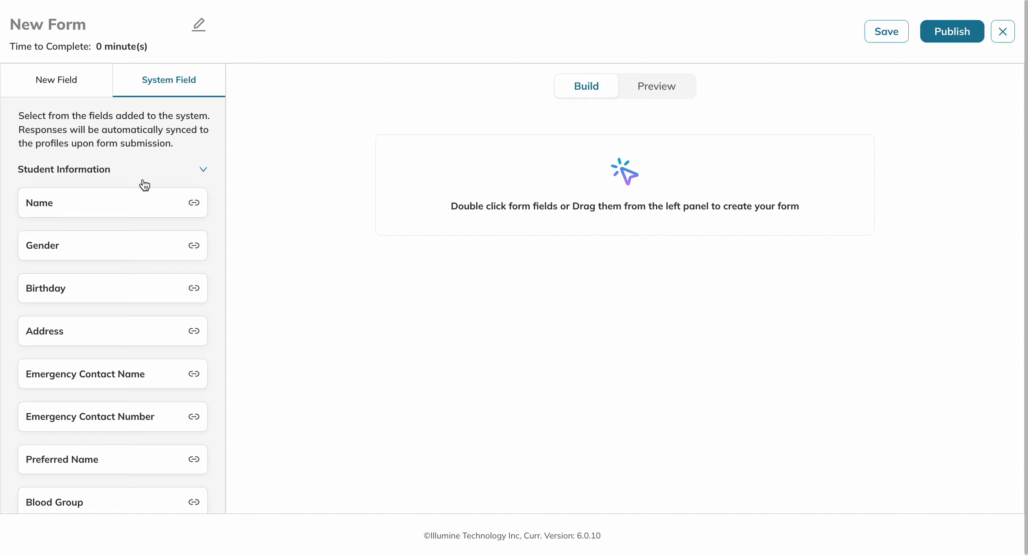
pyautogui.scroll(-3, 145, 184)
pyautogui.scroll(-1, 142, 181)
pyautogui.scroll(5, 142, 182)
pyautogui.click(137, 200)
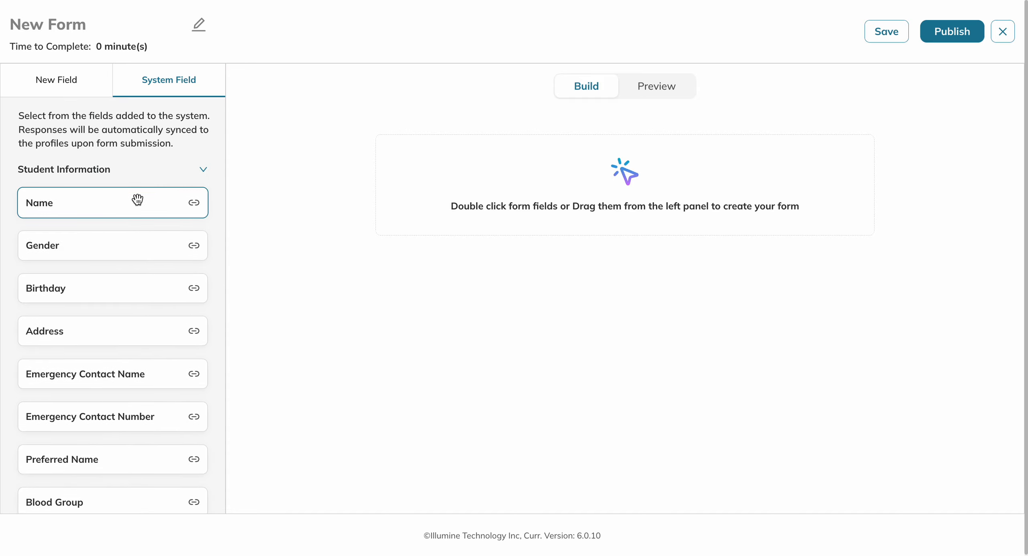
pyautogui.doubleClick(100, 203)
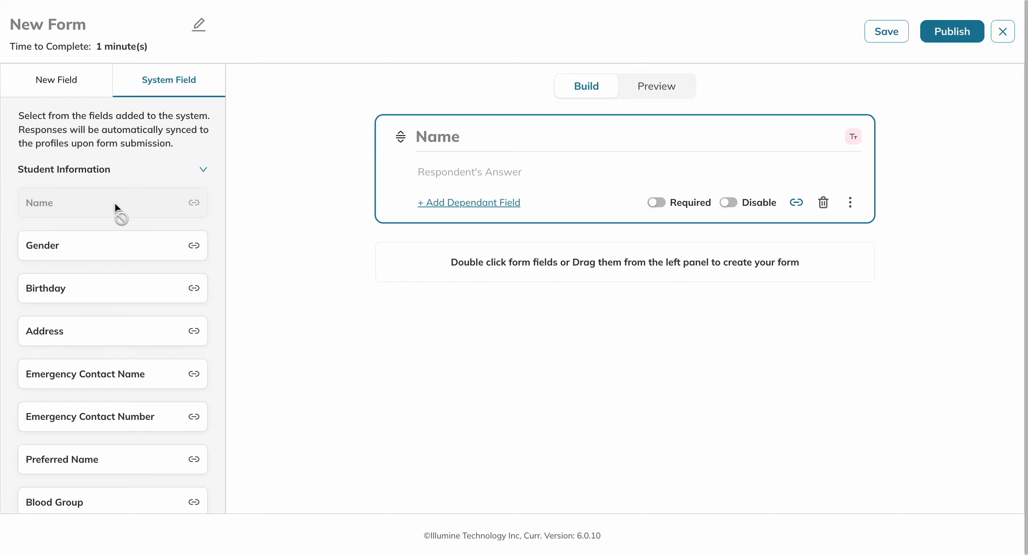
pyautogui.doubleClick(103, 241)
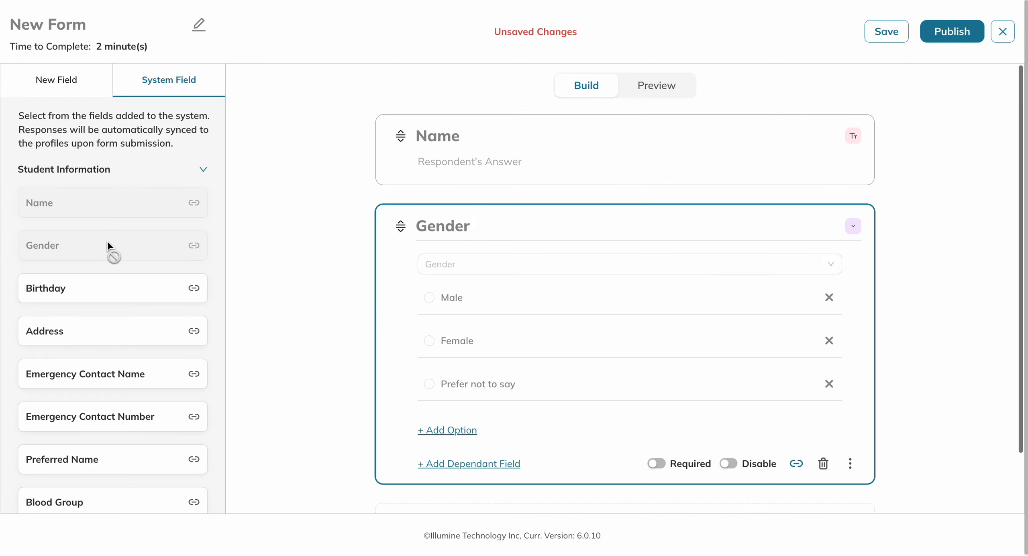
pyautogui.moveTo(154, 288); pyautogui.dragTo(487, 454)
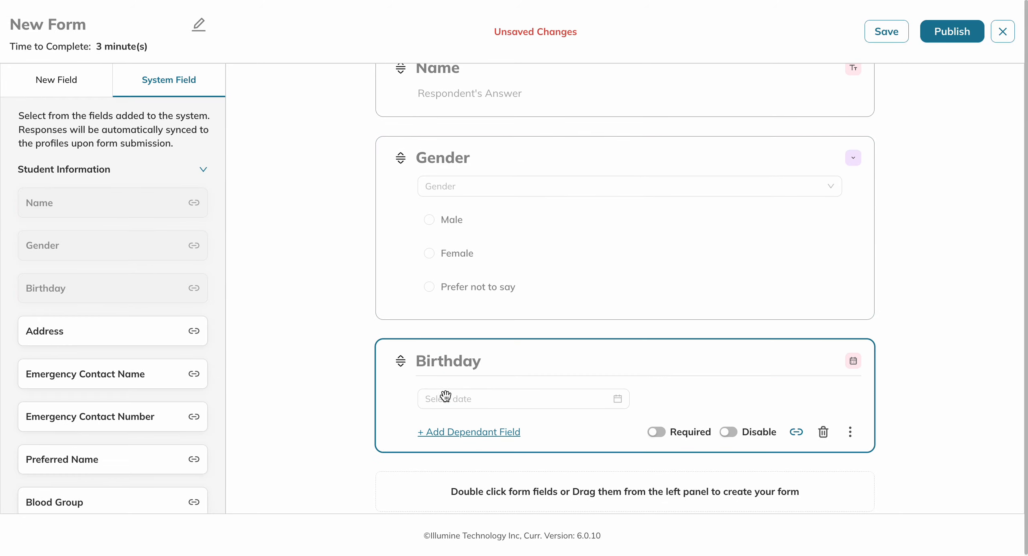
# - Add a new text field below Birthday and title it "Residential Address"
pyautogui.click(57, 81)
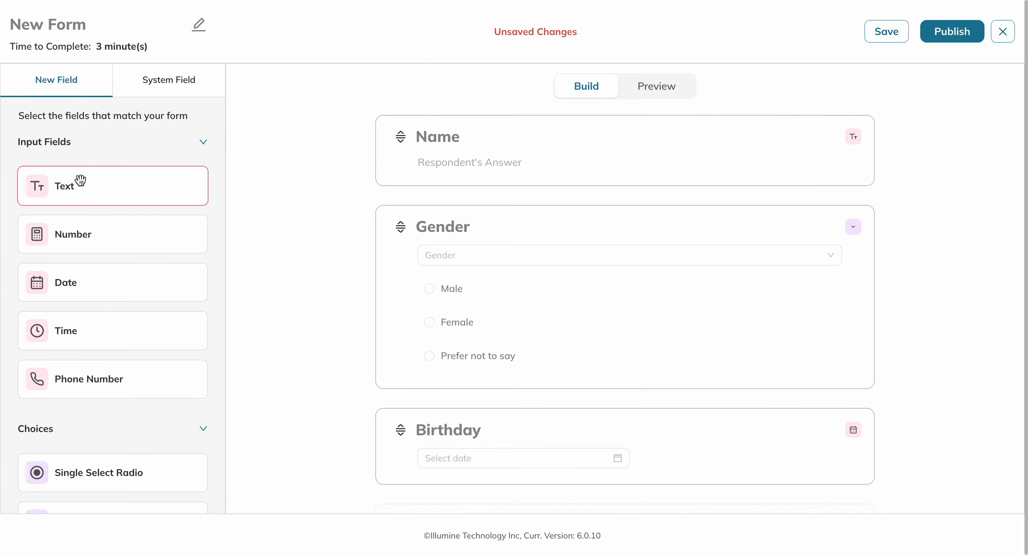
pyautogui.scroll(-1, 81, 189)
pyautogui.doubleClick(105, 152)
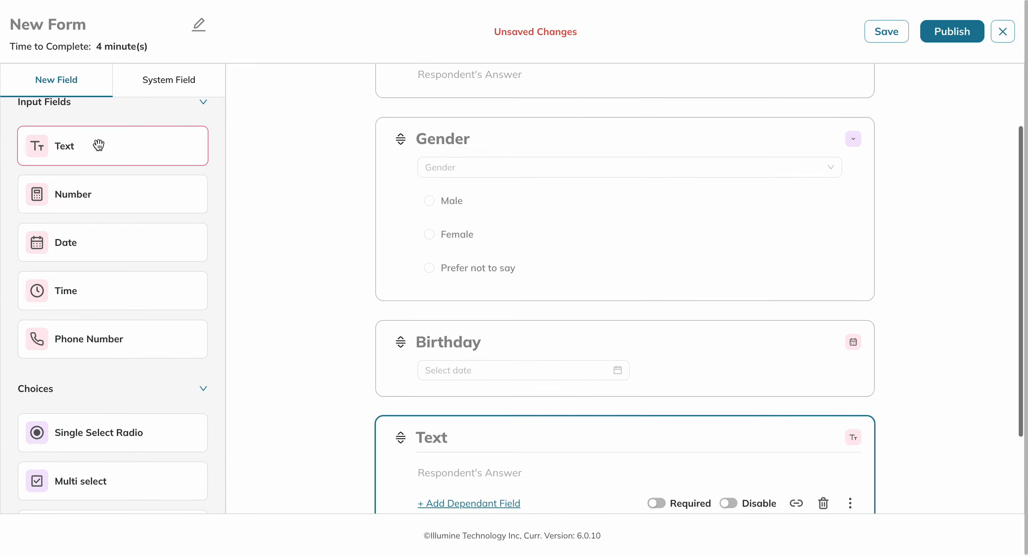
pyautogui.doubleClick(457, 329)
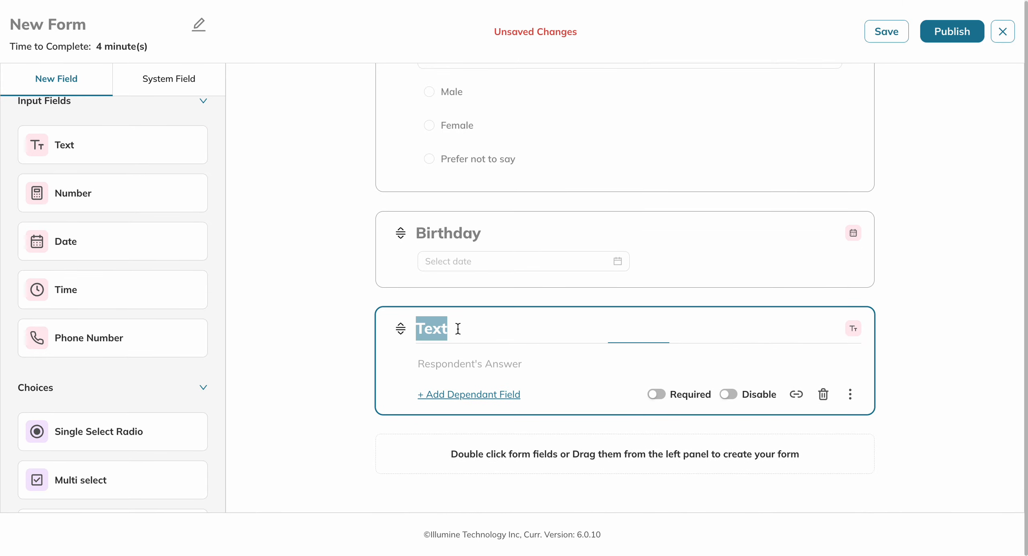
pyautogui.write('Res')
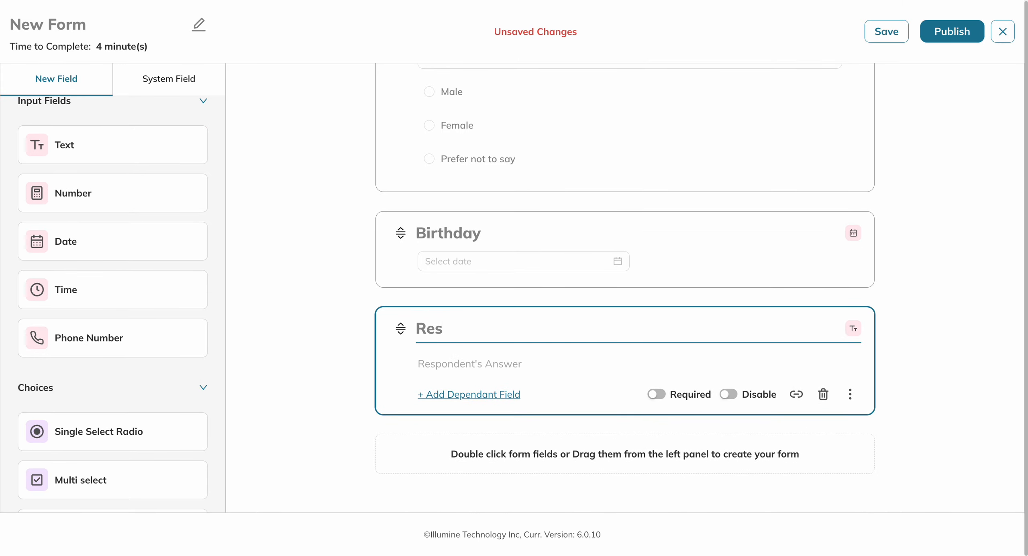
pyautogui.write('idential Address')
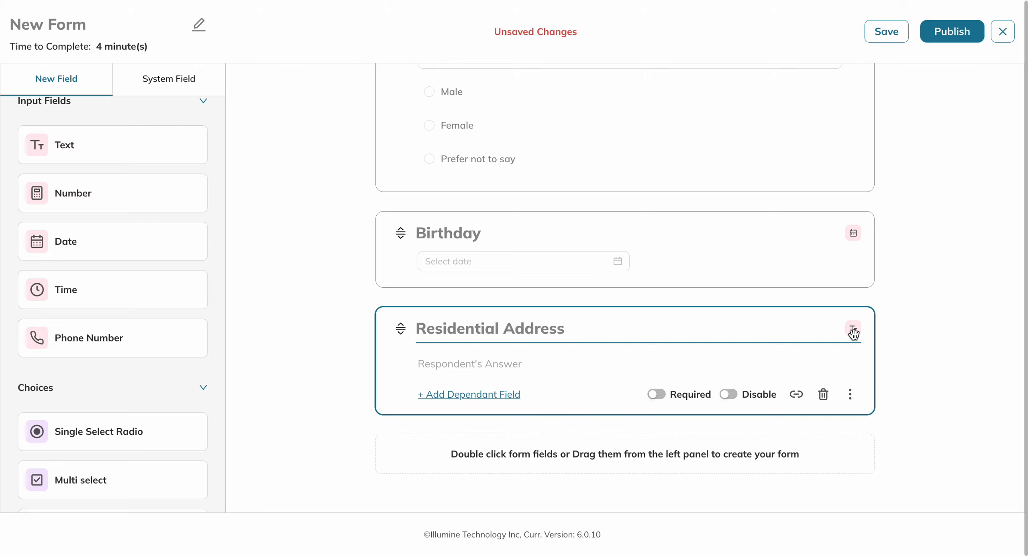
pyautogui.click(896, 335)
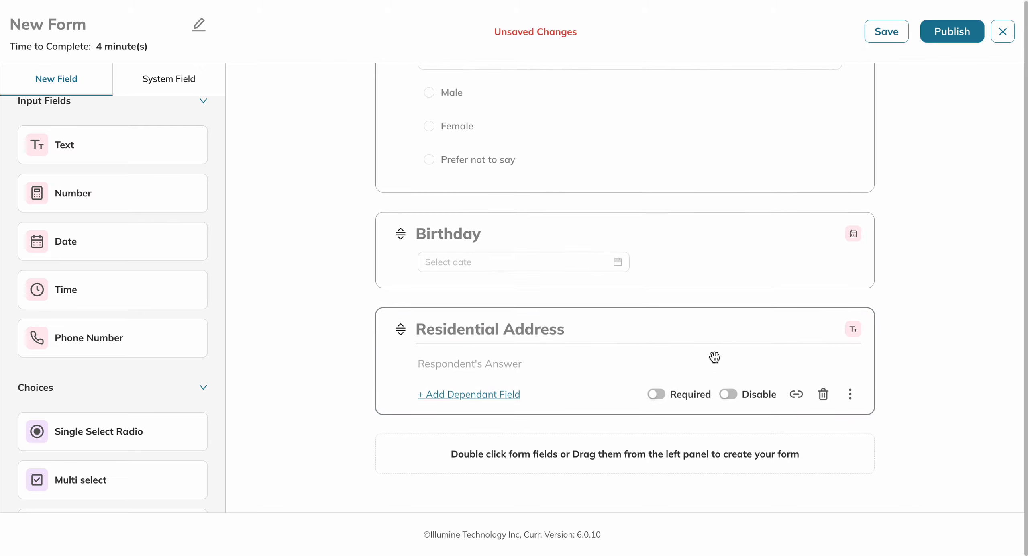
# - Link the Residential Address field to the Student profile's Address information
pyautogui.click(796, 395)
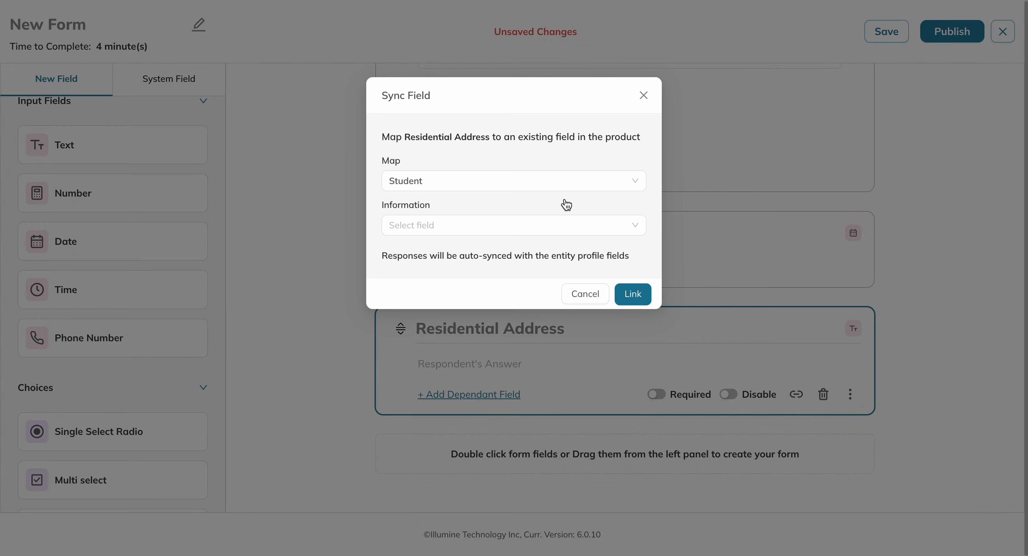
pyautogui.click(472, 231)
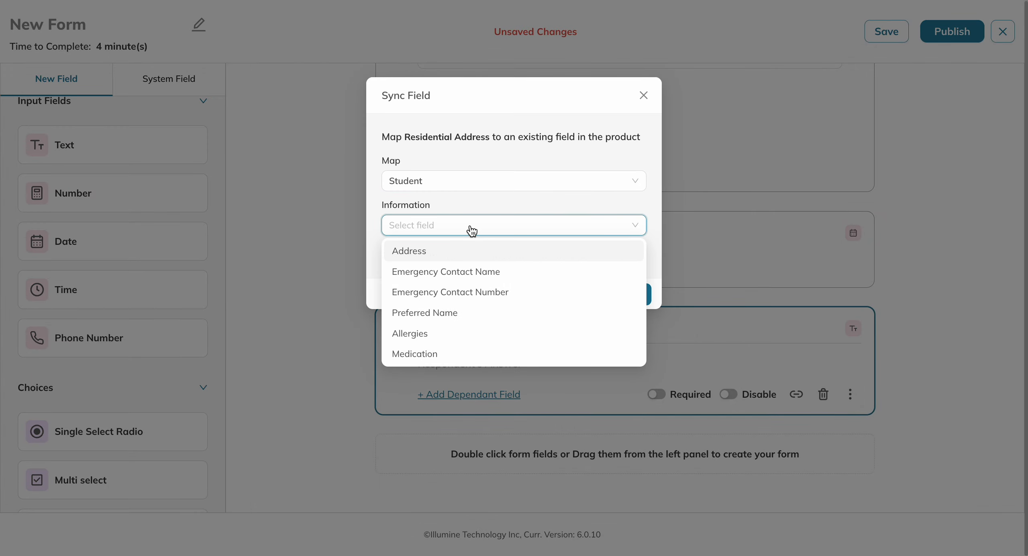
pyautogui.click(420, 249)
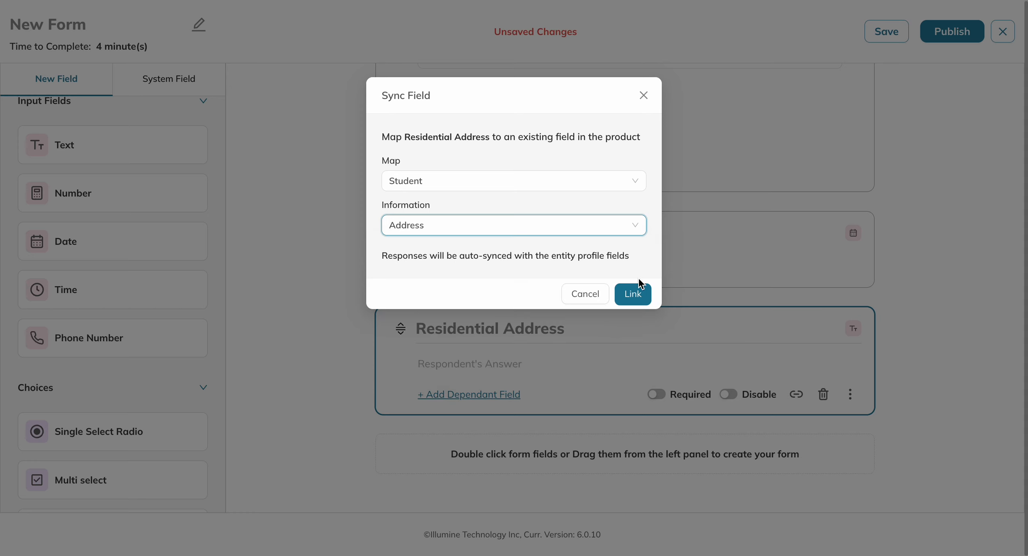
pyautogui.click(633, 295)
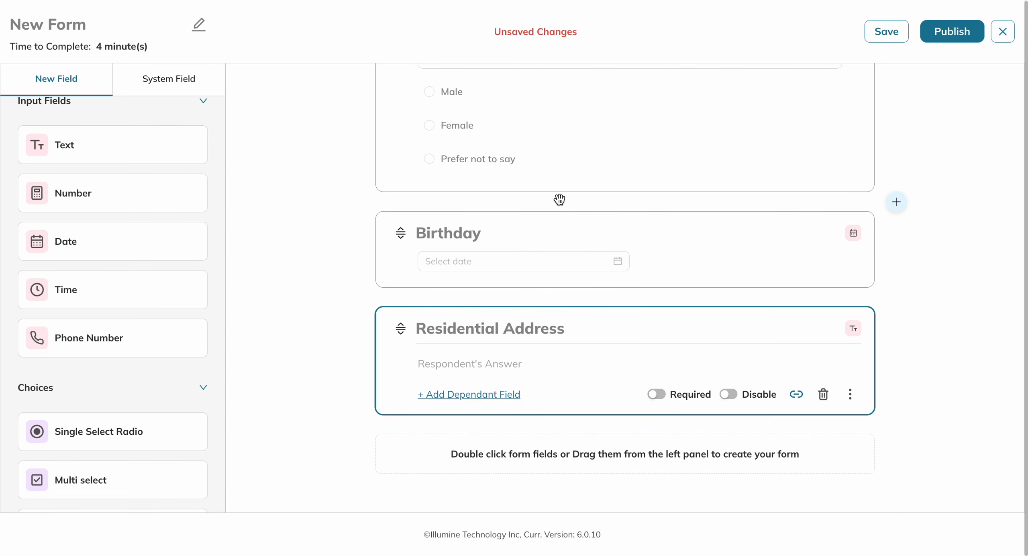
# - Review the available system and new fields, and check which profile field Residential Address is linked to
pyautogui.scroll(2, 559, 200)
pyautogui.scroll(3, 559, 200)
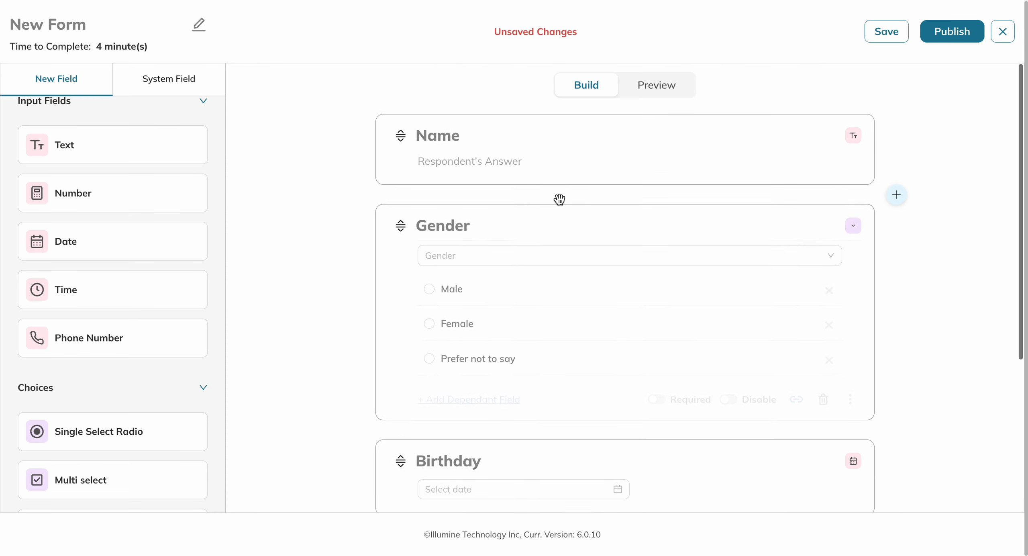
pyautogui.click(163, 79)
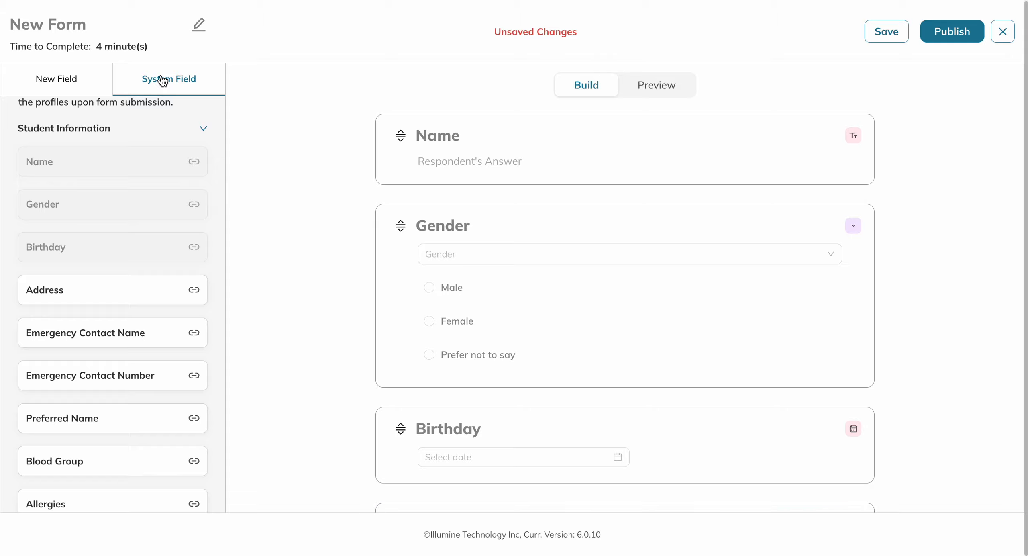
pyautogui.click(390, 239)
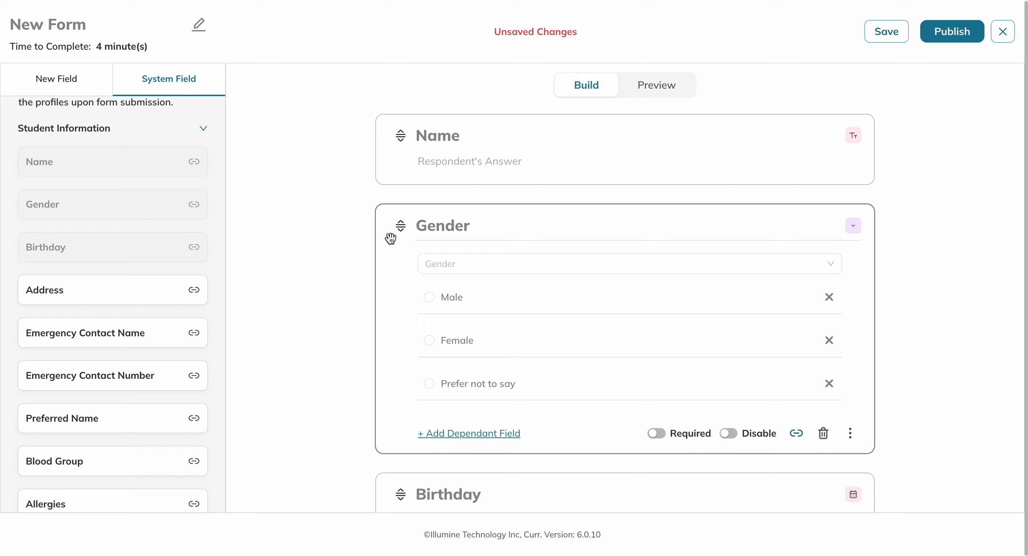
pyautogui.click(74, 82)
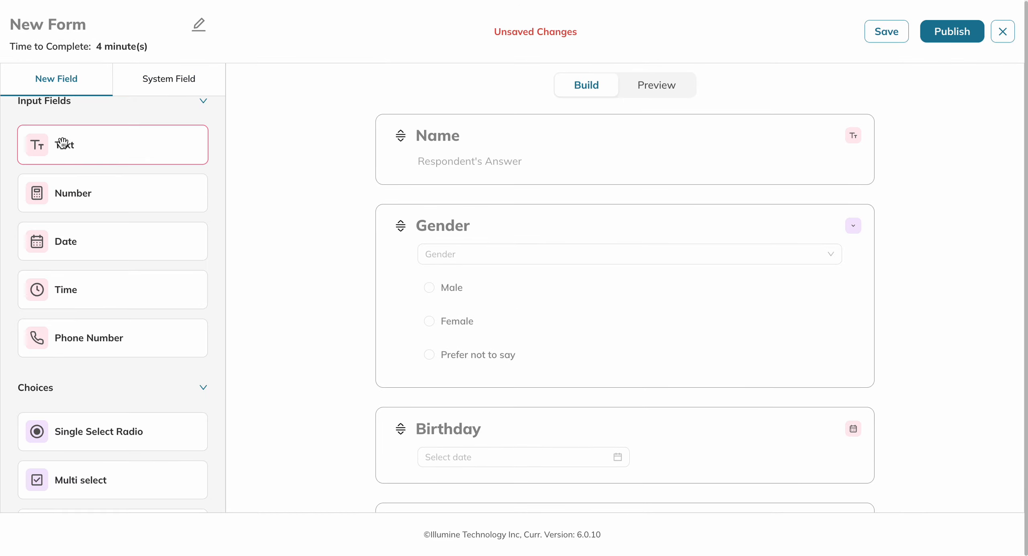
pyautogui.scroll(1, 64, 143)
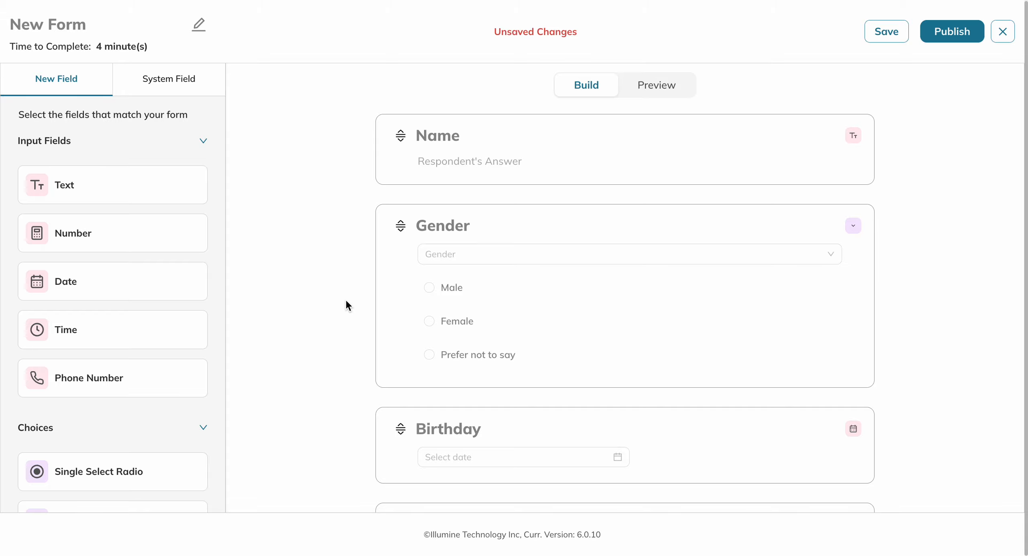
pyautogui.scroll(-4, 346, 299)
pyautogui.moveTo(700, 406)
pyautogui.moveTo(796, 440)
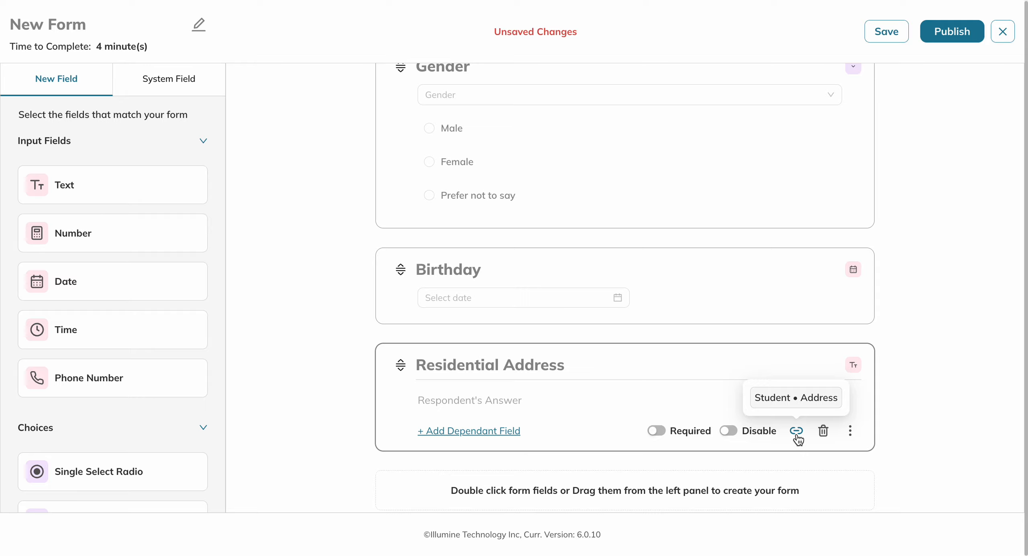
pyautogui.scroll(4, 719, 256)
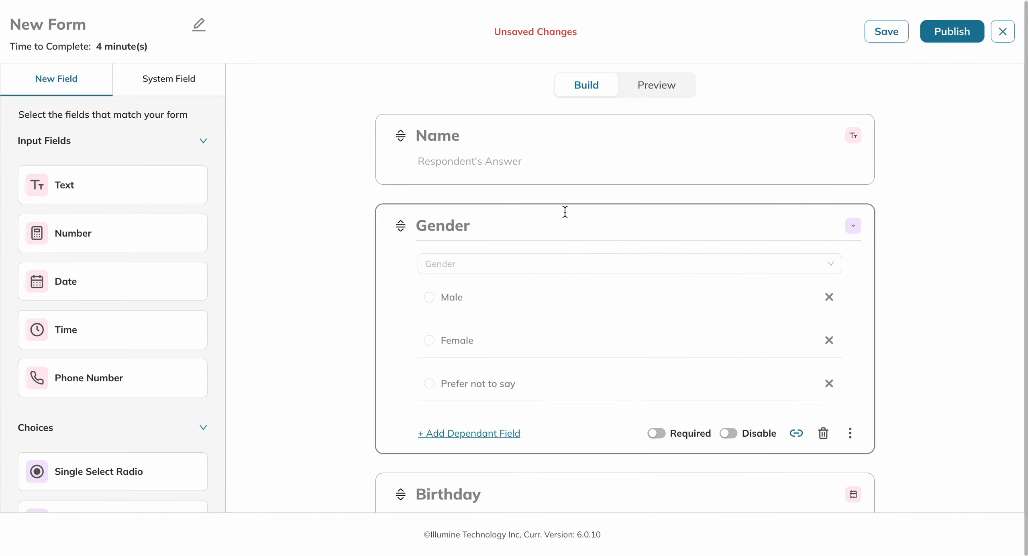
# - Preview the form and look through the style options, including page styling, labels, buttons, background and added HTML
pyautogui.click(654, 94)
pyautogui.scroll(-2, 539, 192)
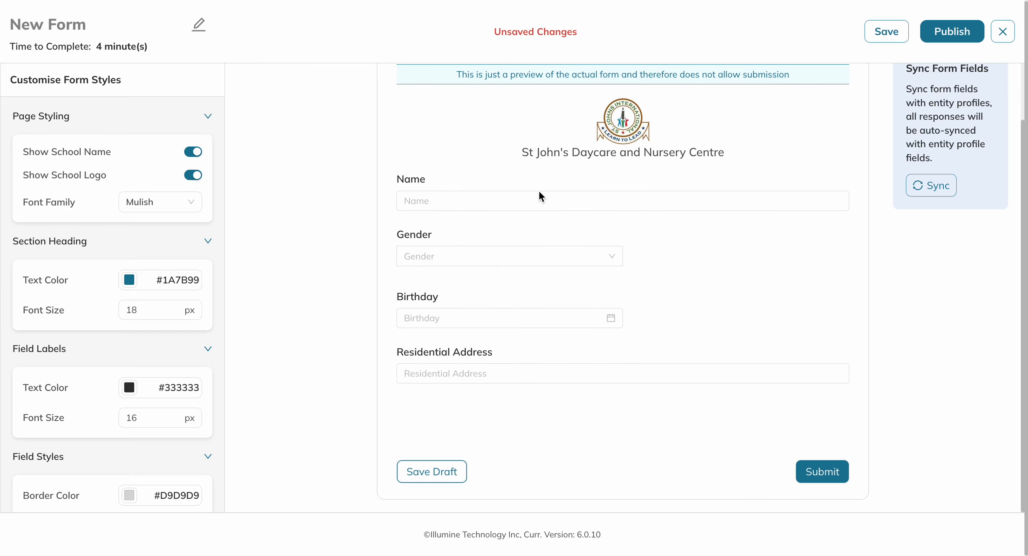
pyautogui.scroll(2, 547, 259)
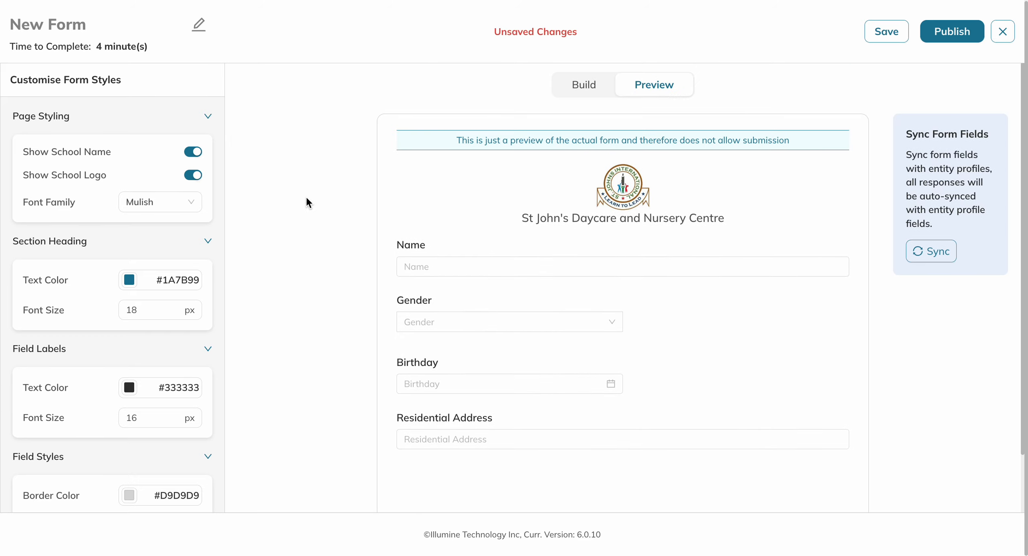
pyautogui.scroll(-6, 111, 182)
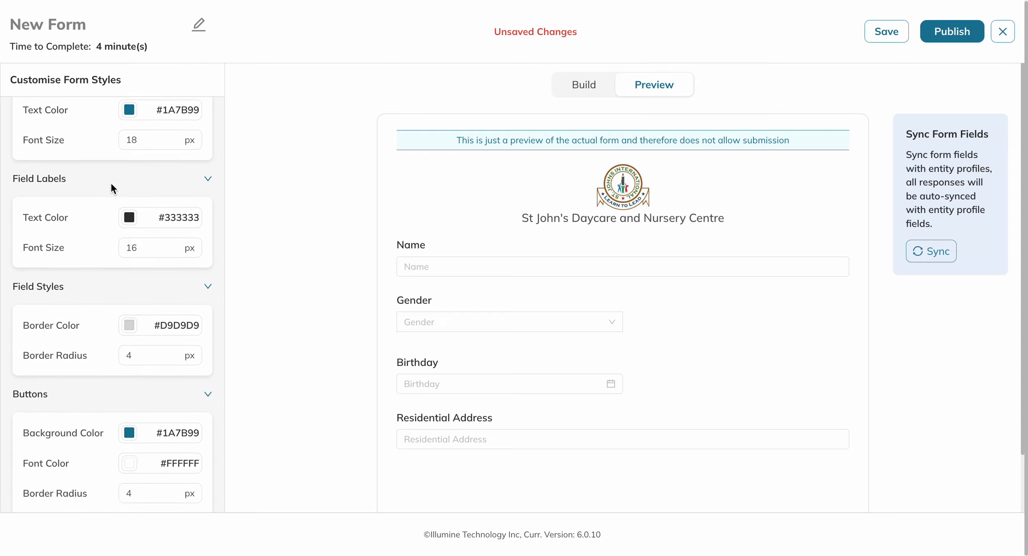
pyautogui.scroll(-7, 110, 182)
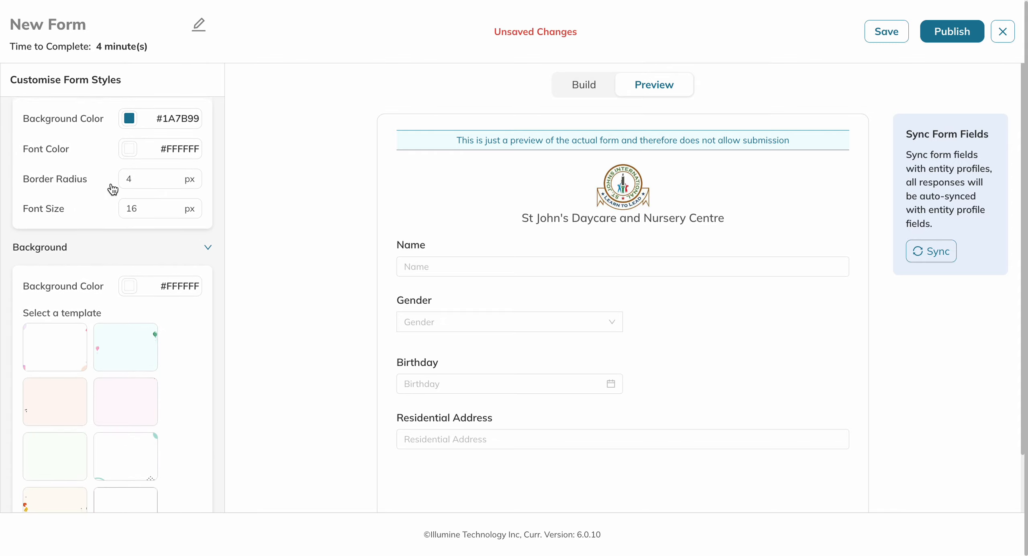
pyautogui.scroll(-2, 111, 185)
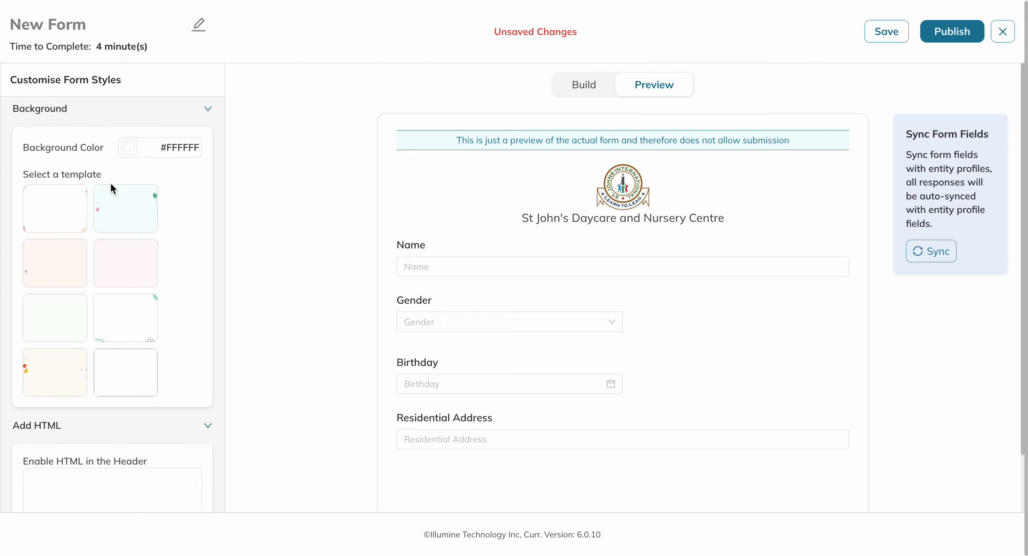
pyautogui.scroll(-3, 110, 184)
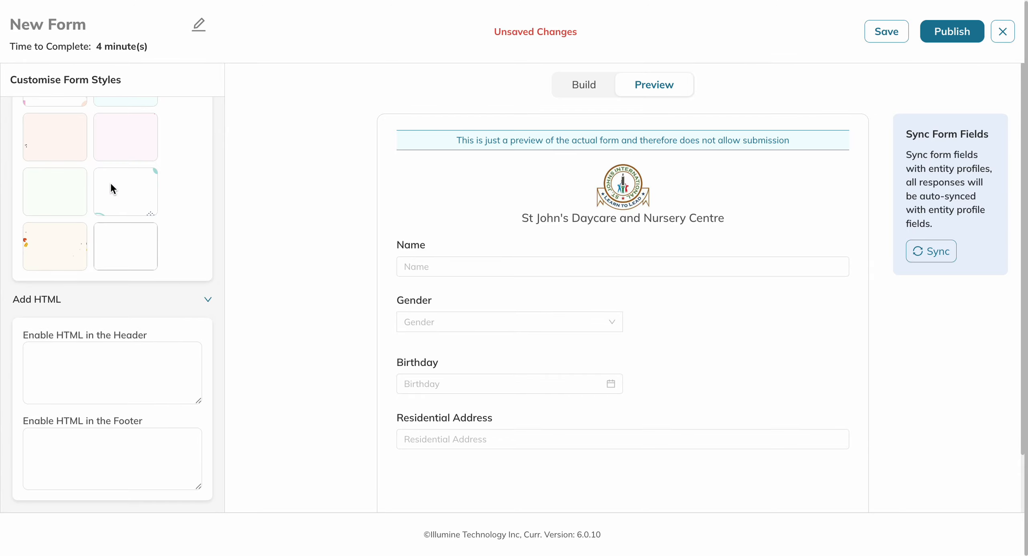
pyautogui.scroll(7, 111, 184)
pyautogui.scroll(12, 111, 182)
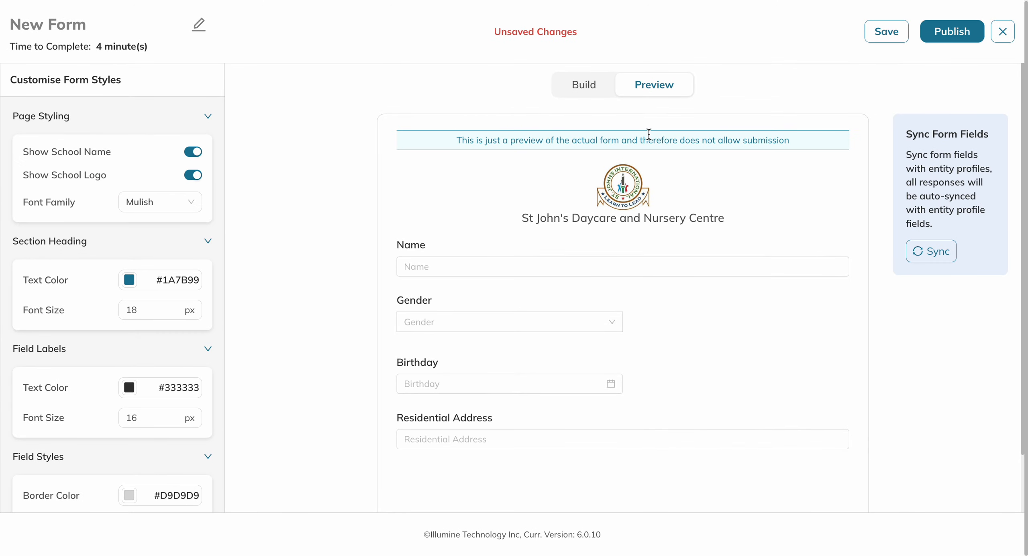
# - Check how the form fields are synced with the student profile fields, and look over the form preview
pyautogui.click(944, 255)
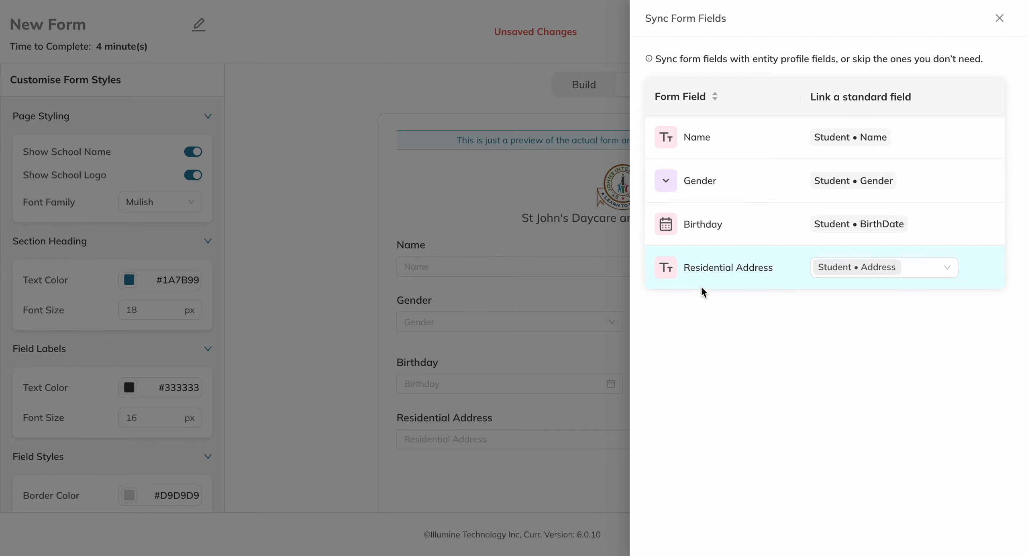
pyautogui.click(1000, 17)
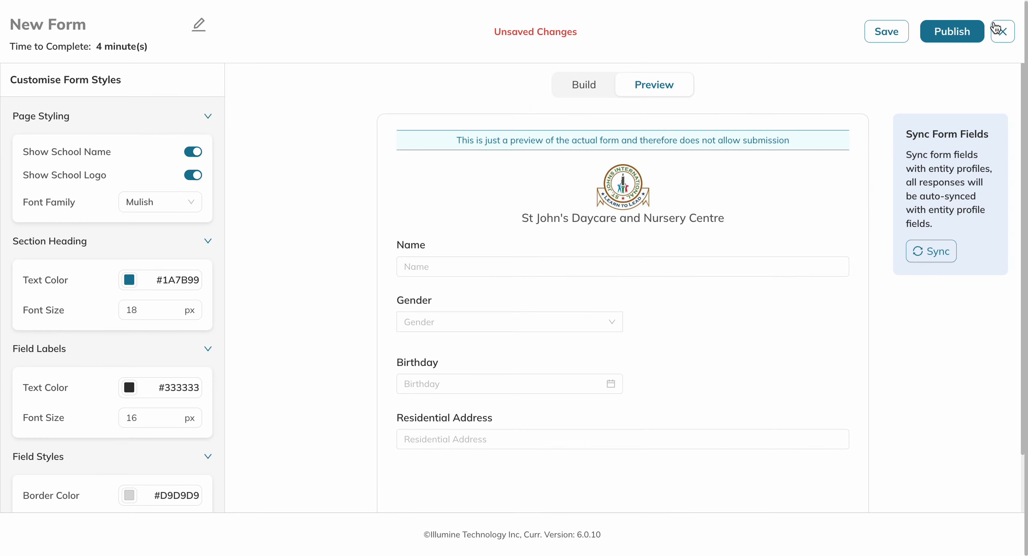
pyautogui.scroll(-1, 587, 281)
pyautogui.scroll(-2, 587, 285)
pyautogui.scroll(3, 588, 284)
# - Start publishing the form and configure a separate form display name, "Student information form"
pyautogui.click(951, 41)
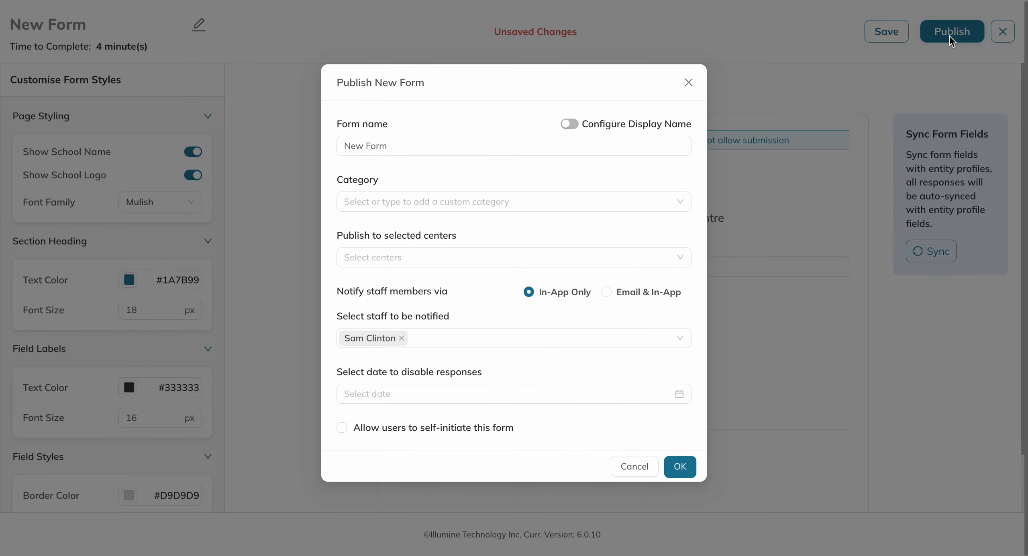
pyautogui.click(569, 125)
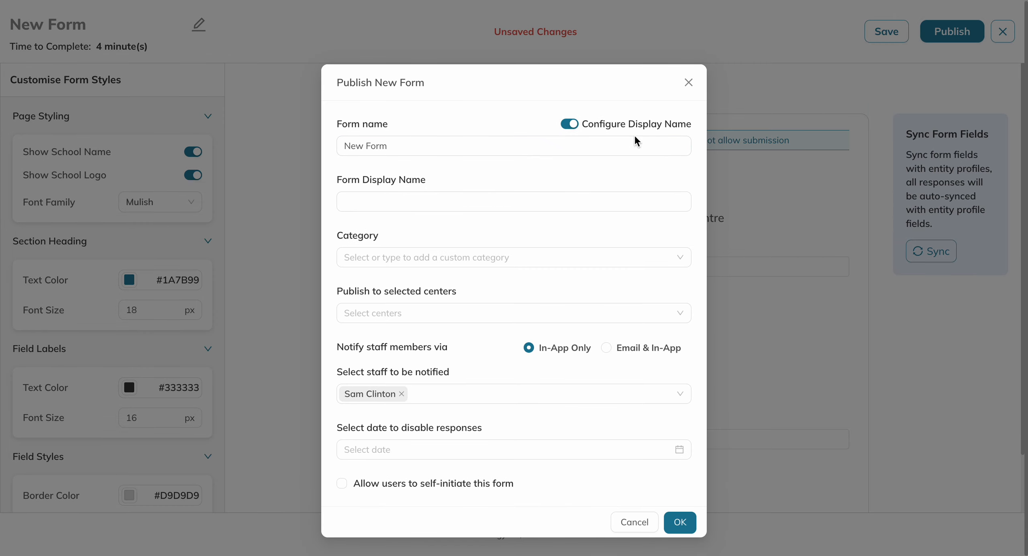
pyautogui.click(440, 210)
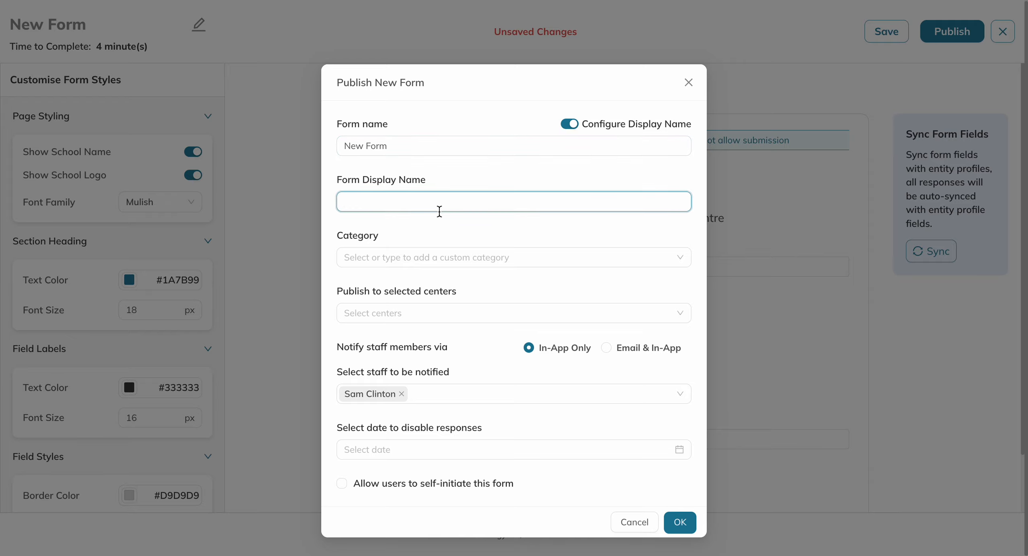
pyautogui.write('Student information form')
# - Change the form name to "Student Info" in the publishing settings
pyautogui.click(423, 147)
pyautogui.hotkey('ctrl', 'a')
pyautogui.write('S')
pyautogui.press('BackSpace')
pyautogui.write('Student Info')
# - Select all centers, FlynnSchool and Master-Branch, for publishing the form
pyautogui.click(418, 249)
pyautogui.click(399, 220)
pyautogui.click(395, 313)
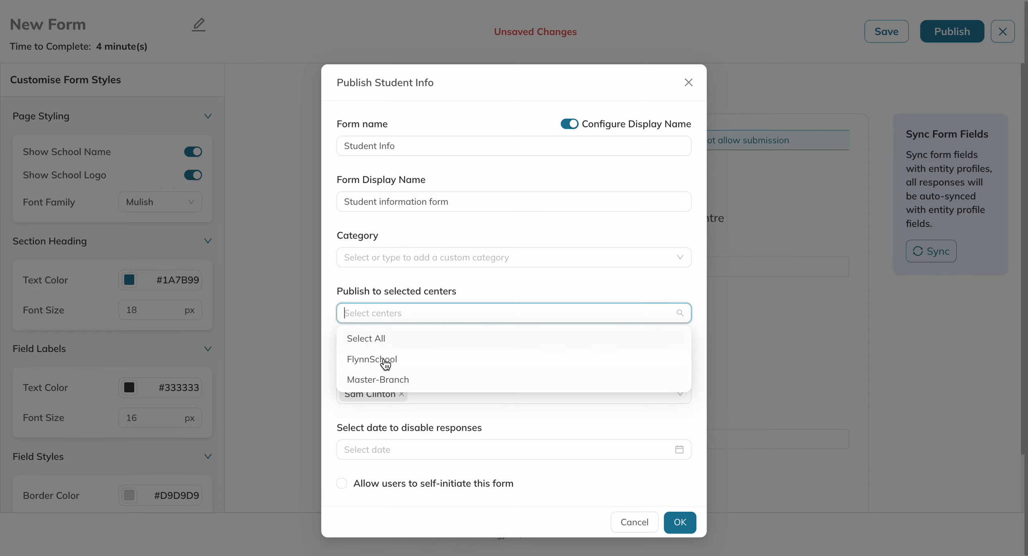
pyautogui.click(383, 341)
pyautogui.click(457, 284)
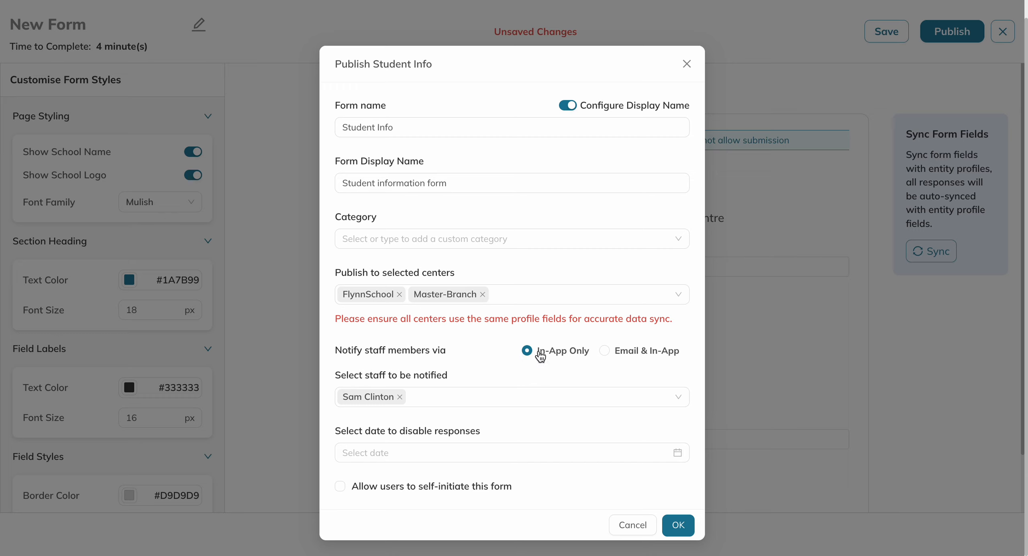
# - Set staff notifications to Email & In-App and add the second and third listed staff members as recipients
pyautogui.click(607, 353)
pyautogui.click(433, 396)
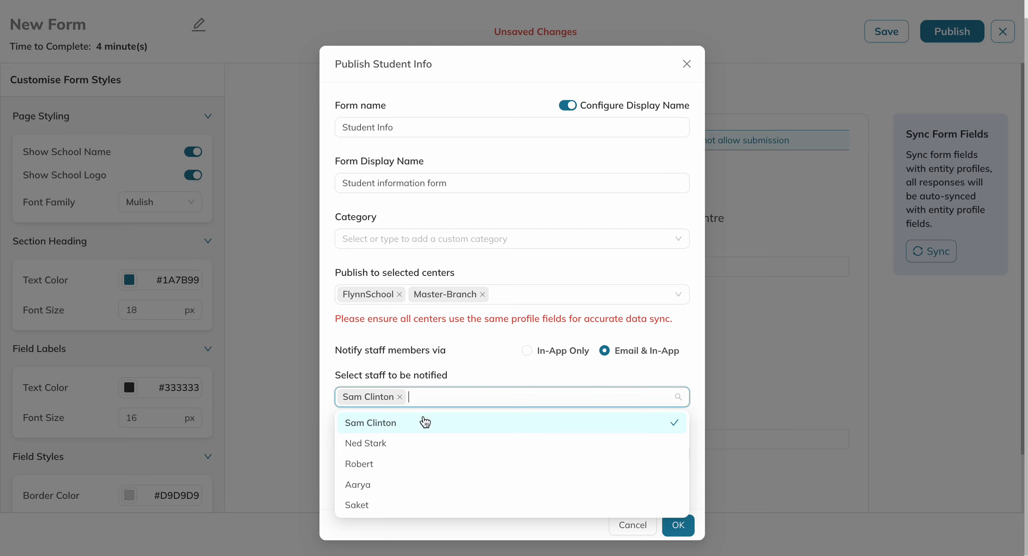
pyautogui.click(388, 444)
pyautogui.click(382, 464)
pyautogui.click(495, 380)
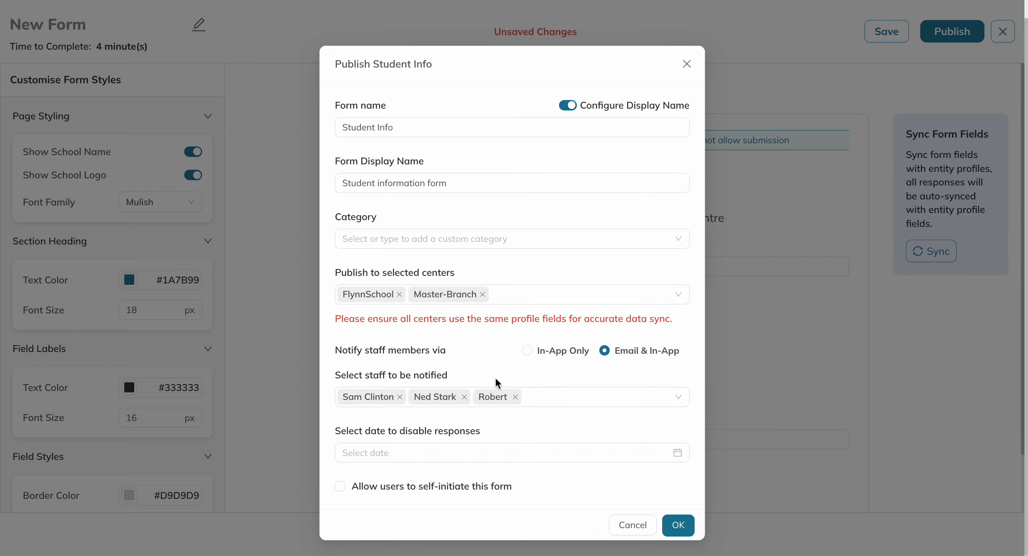
# - Publish the form with 2025-07-31 as the date to disable responses and with users allowed to self-initiate it
pyautogui.click(399, 453)
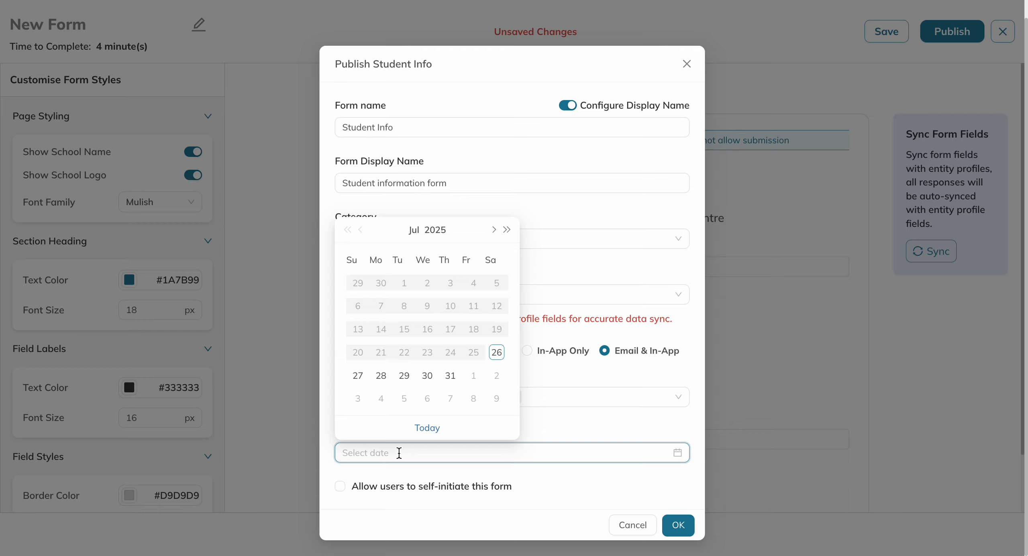
pyautogui.click(451, 376)
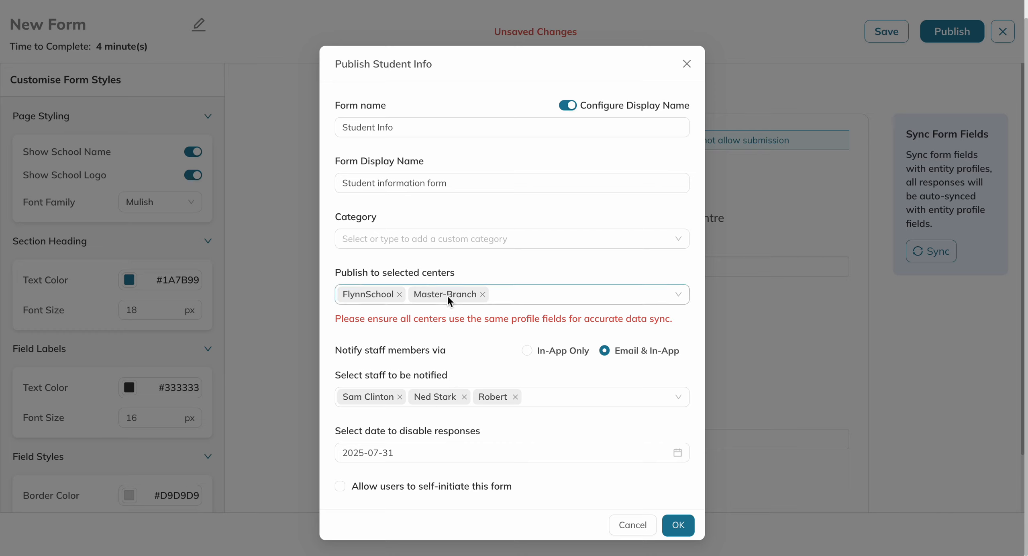
pyautogui.click(340, 486)
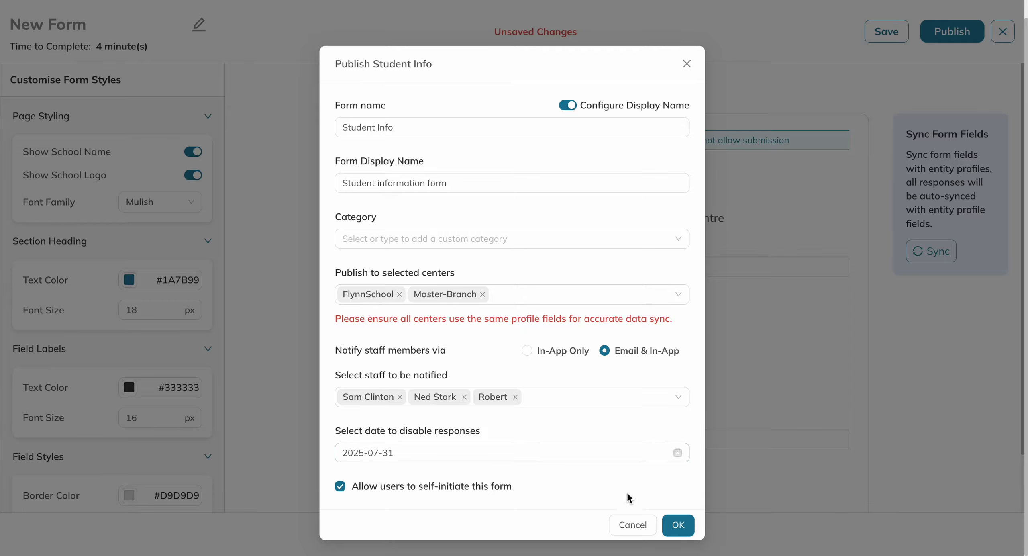
pyautogui.click(678, 530)
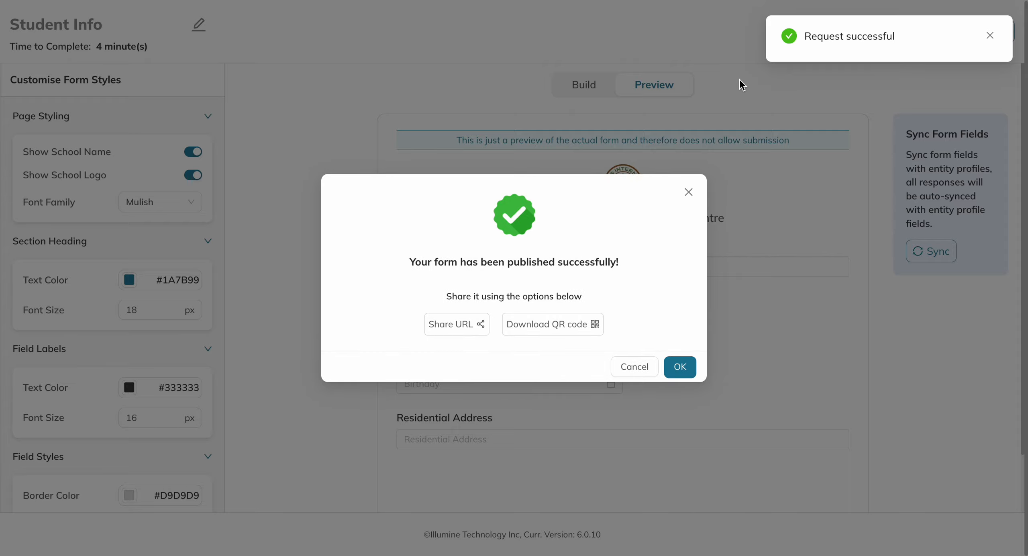
pyautogui.moveTo(522, 0)
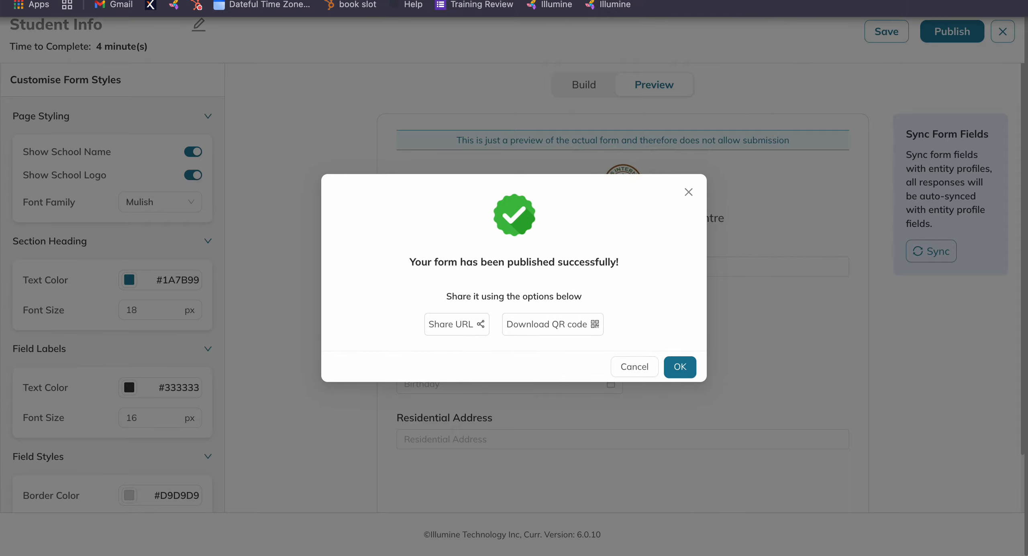